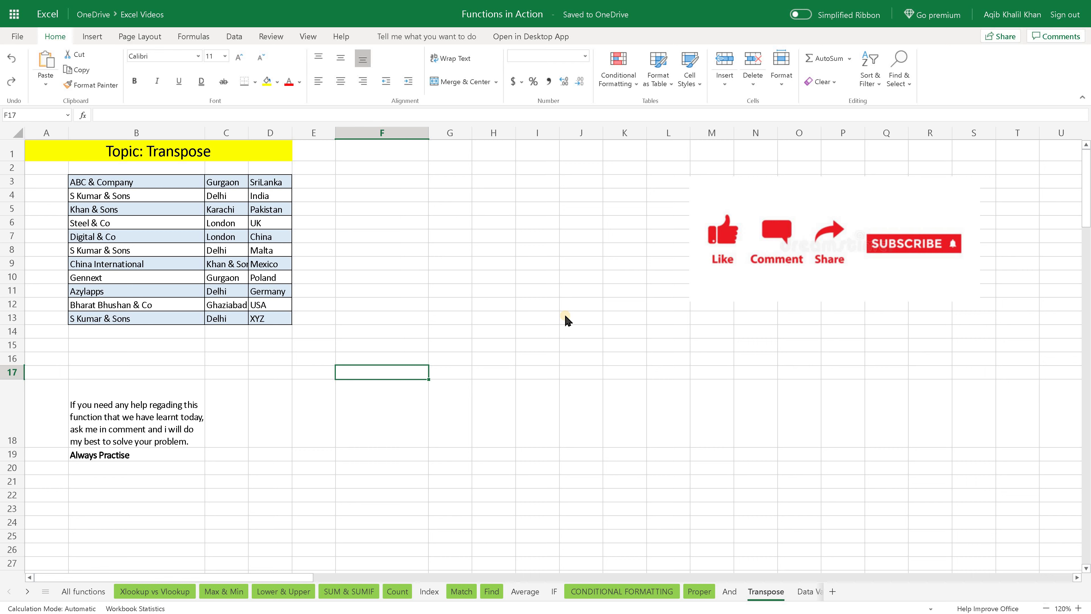
- Try out selections on the Transpose sheet: the title, B3:B13, row 12, column E and cells F9, F3, F13
click(173, 153)
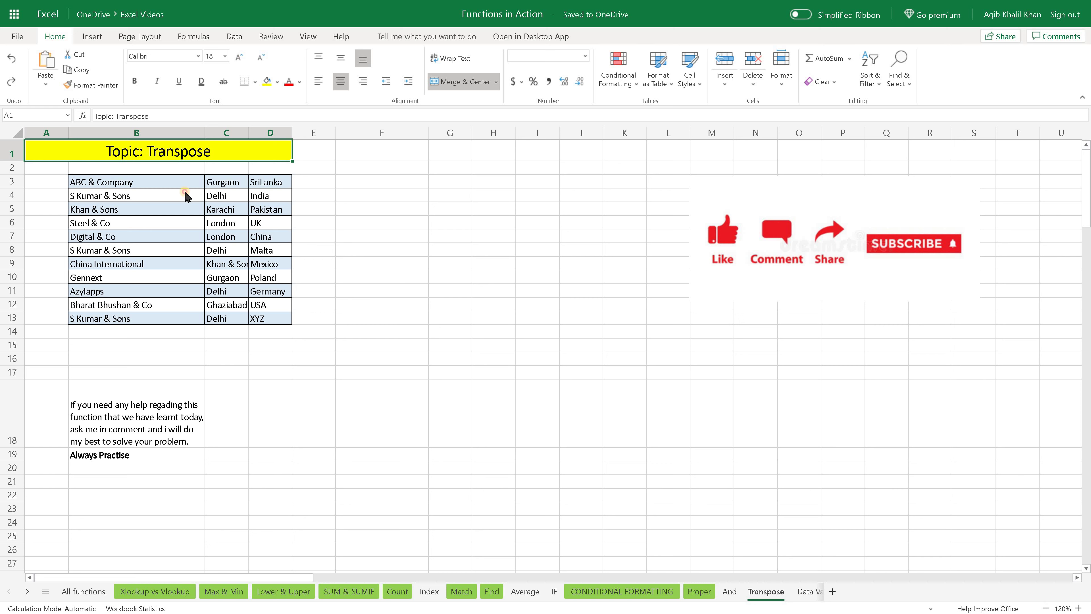
drag(184, 188, 178, 319)
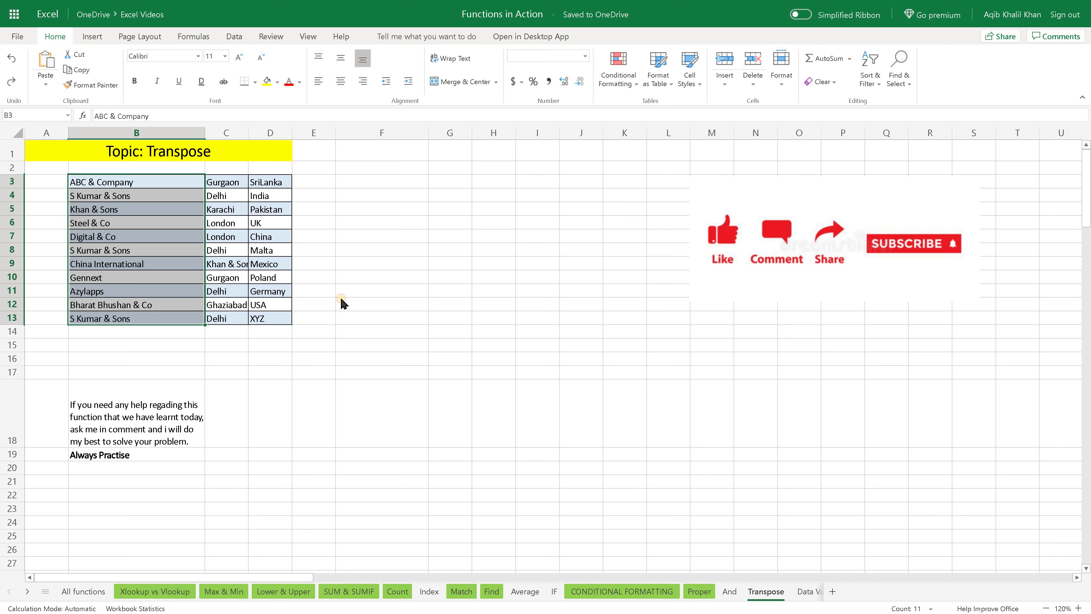
drag(320, 303, 668, 310)
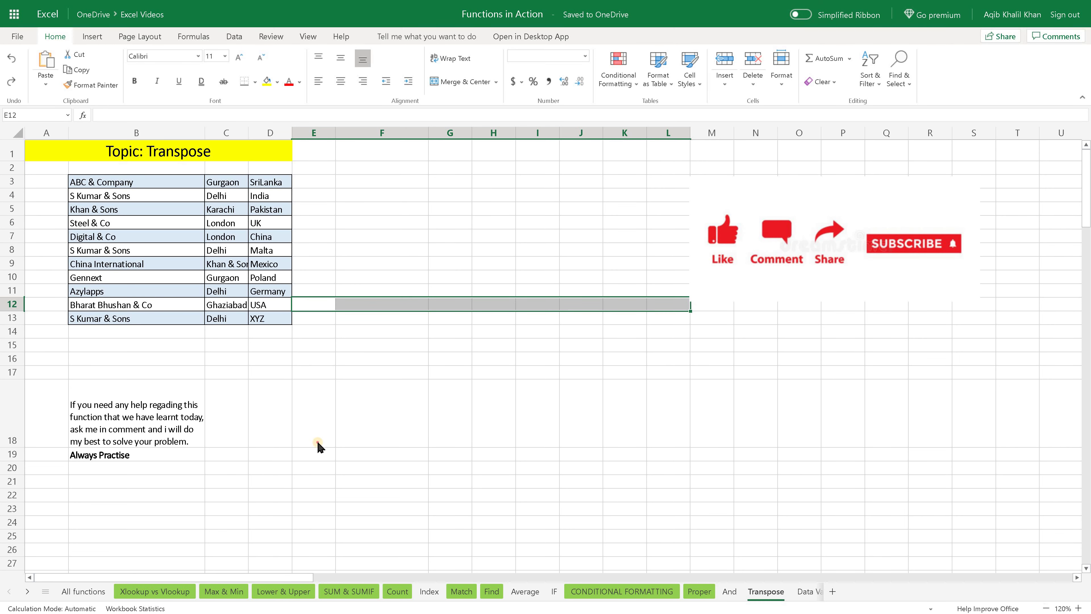
drag(318, 332, 323, 498)
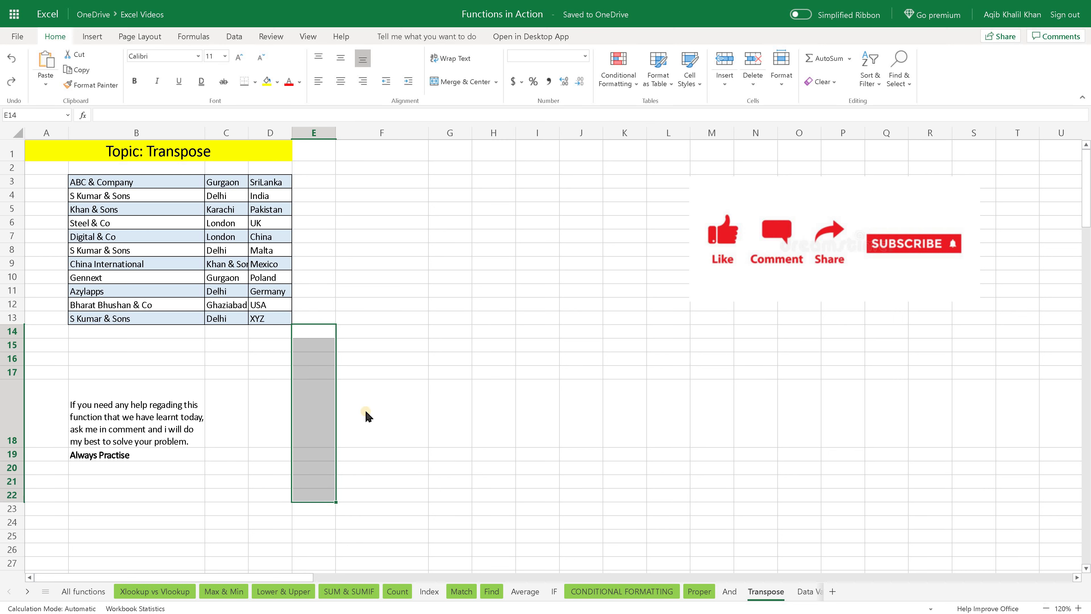
click(366, 334)
click(355, 254)
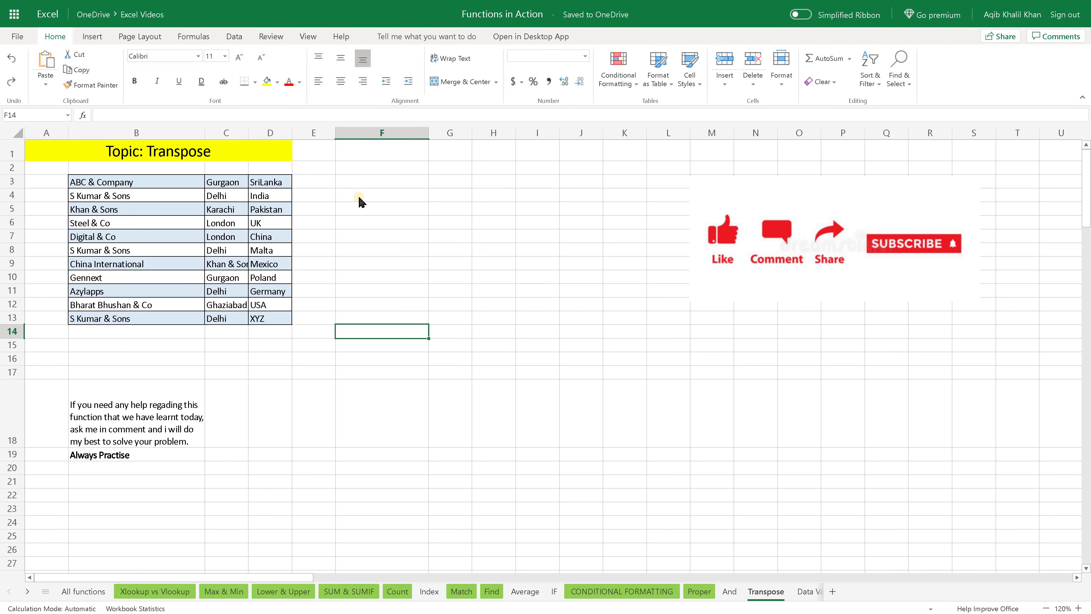
click(365, 182)
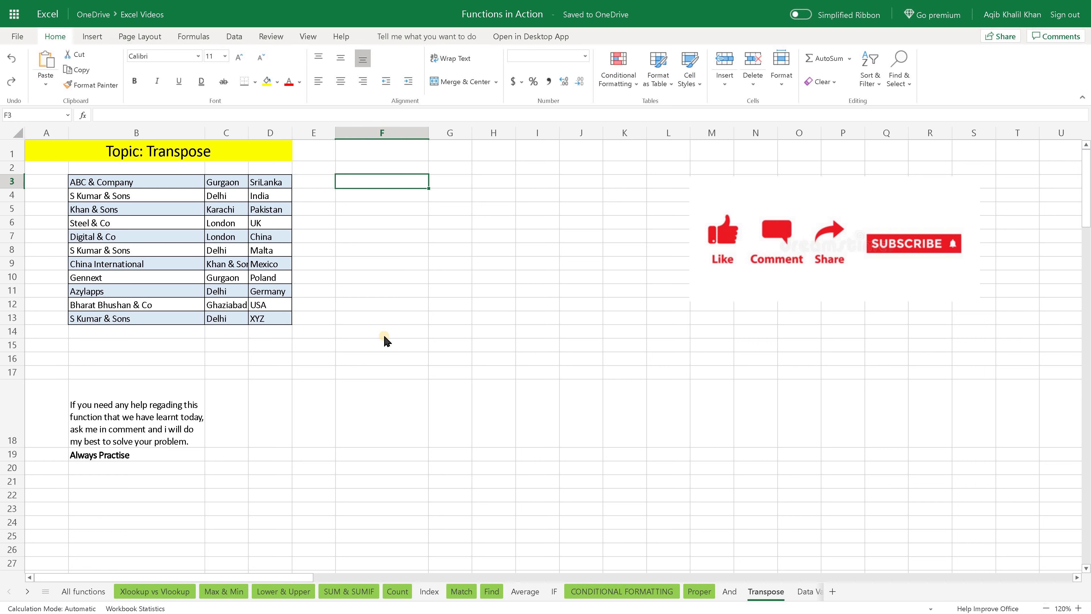
click(362, 322)
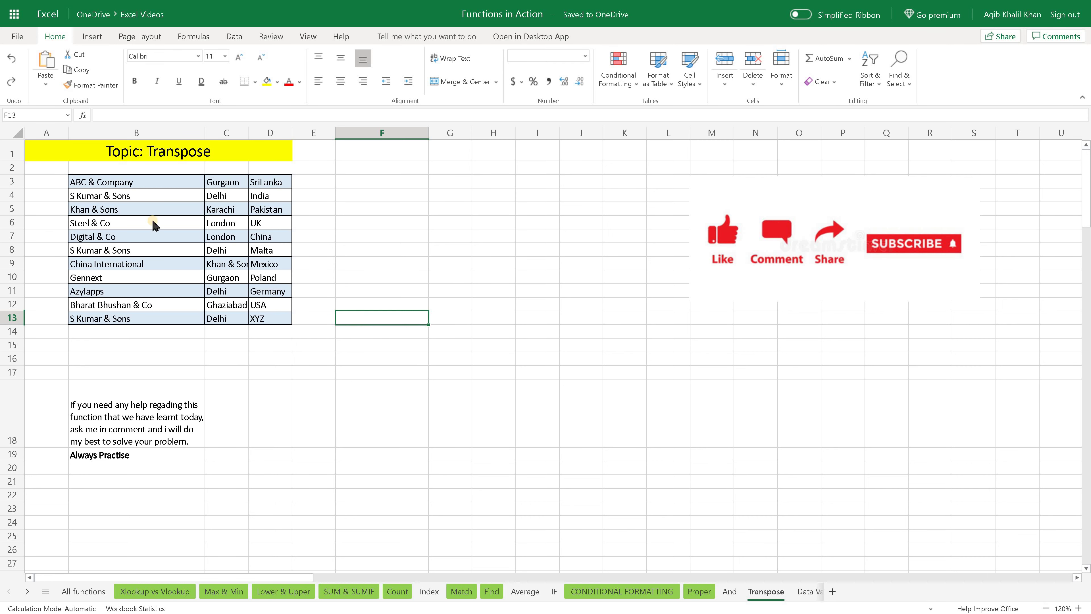
- Copy the company names in B3:B13 and pick F15 as the destination
drag(145, 185, 146, 318)
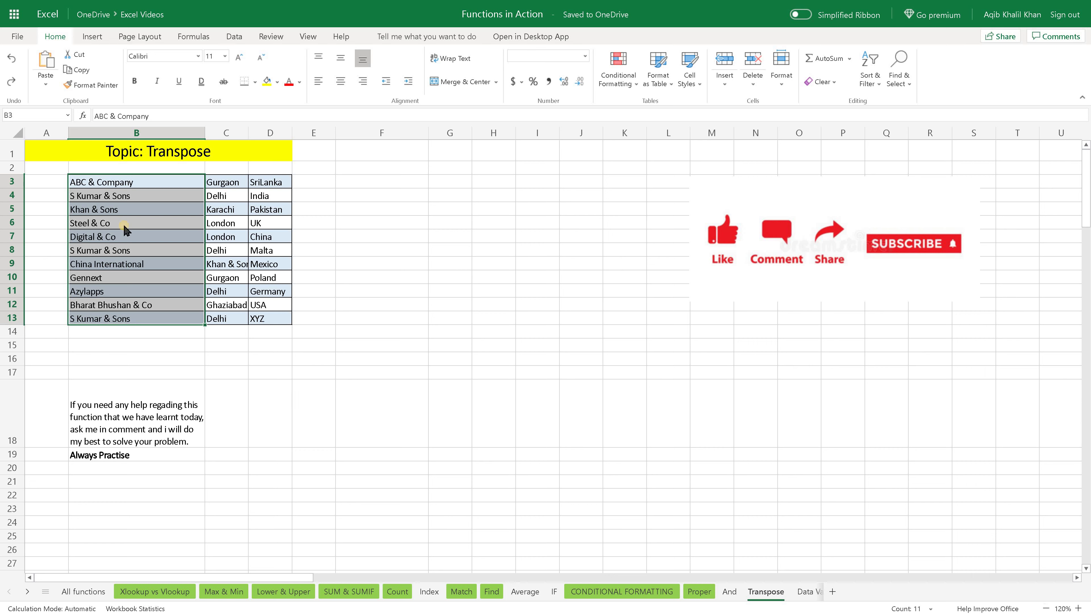
click(85, 71)
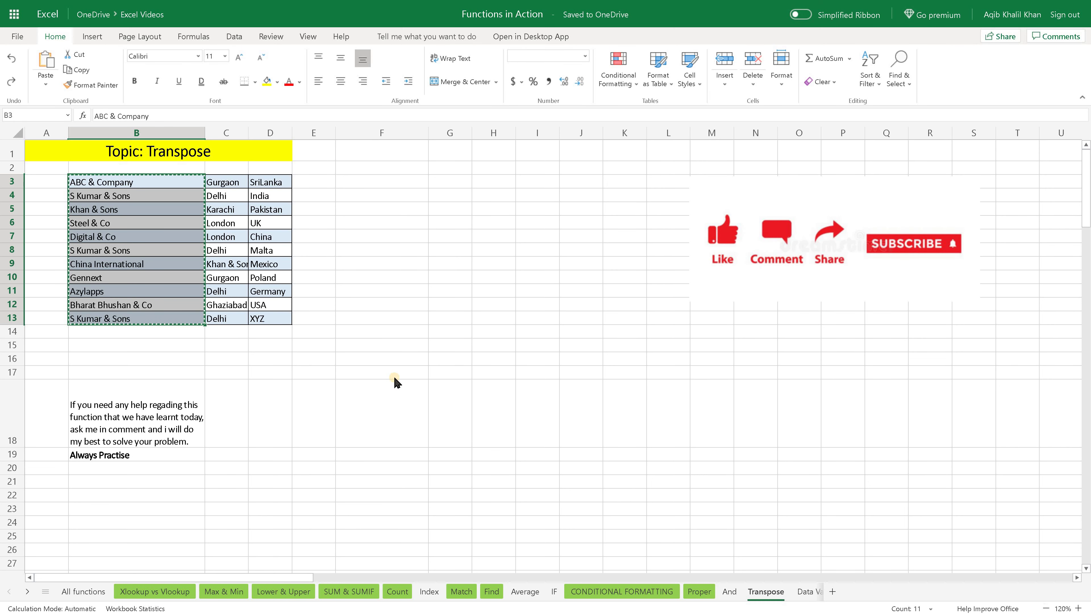
click(349, 342)
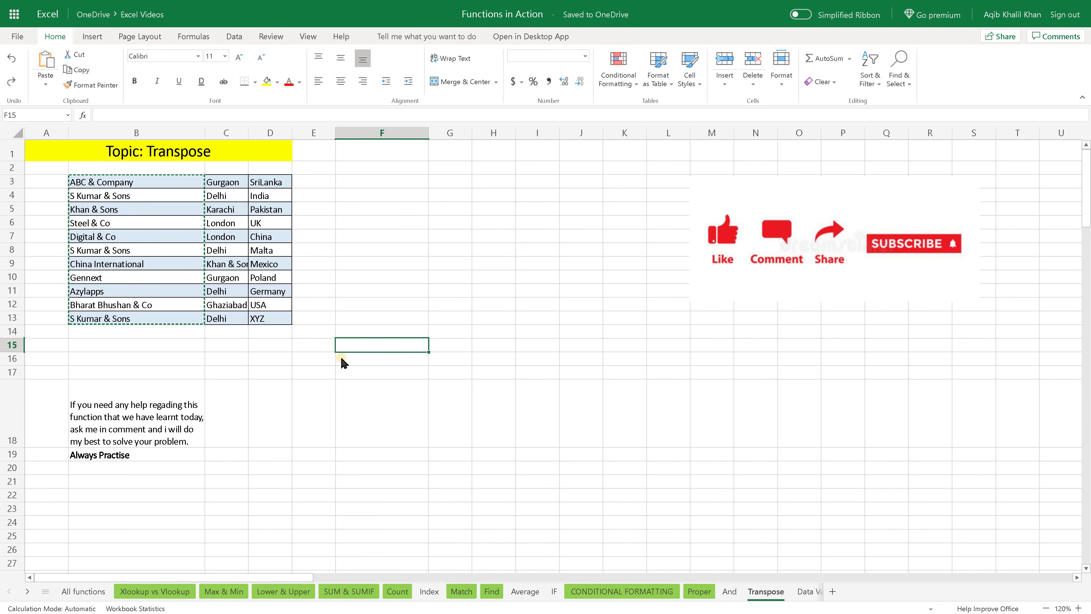
- Paste the eleven company names transposed across row 15 from F15 to P15
click(45, 84)
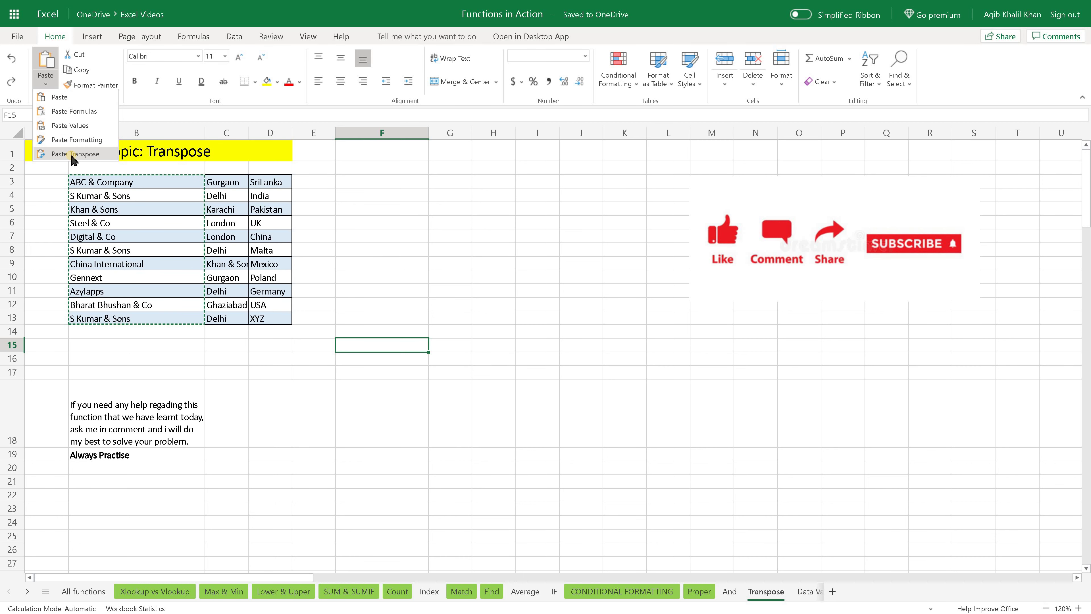
click(399, 372)
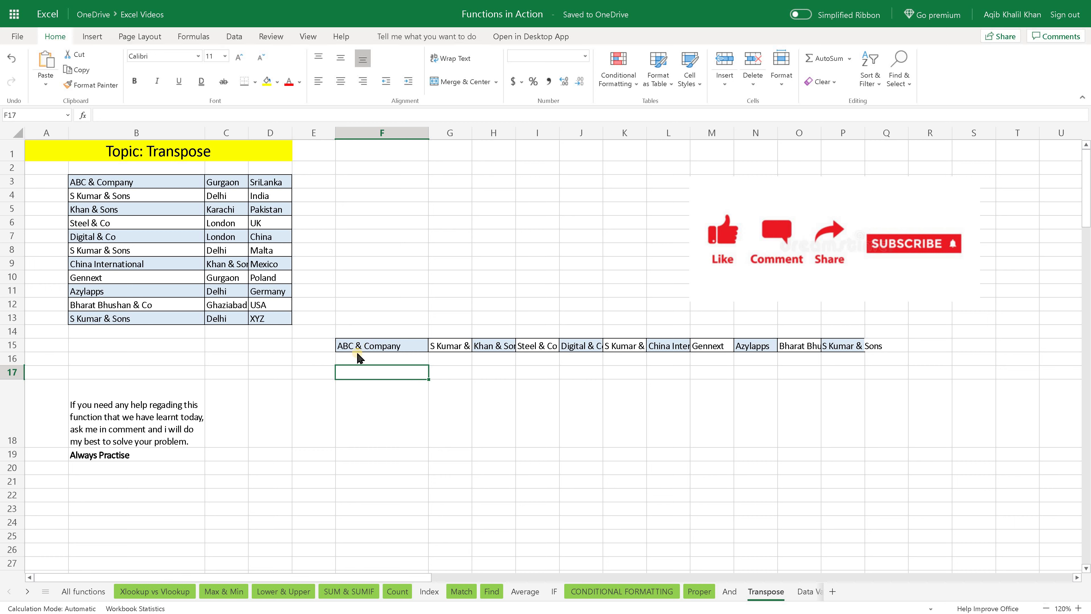
- Copy F15:P15 and paste it transposed down column F from F17 to F27
drag(365, 350, 849, 347)
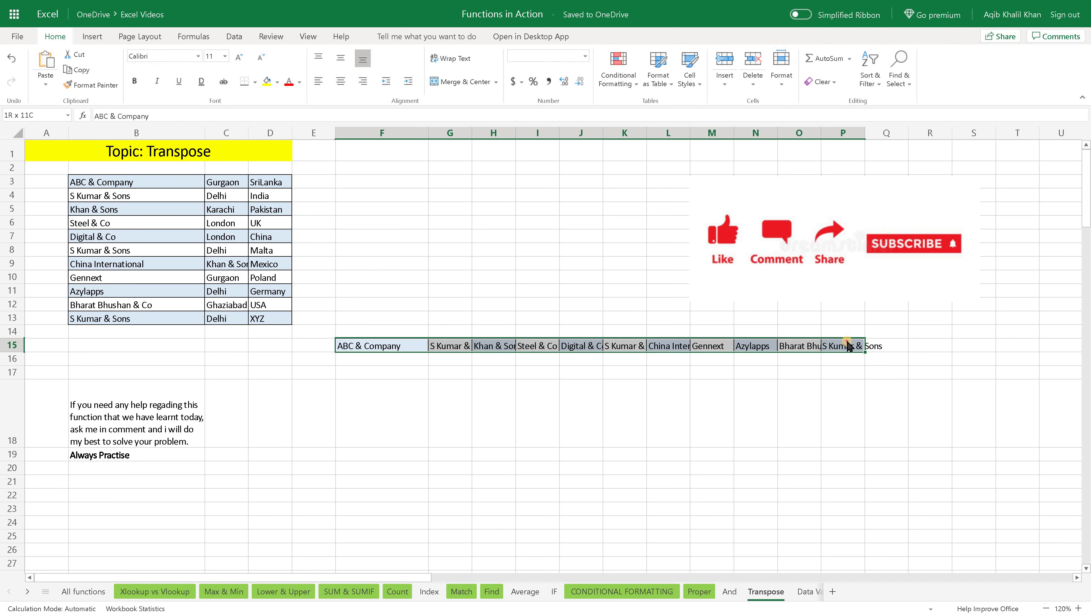
key(ctrl+c)
click(382, 373)
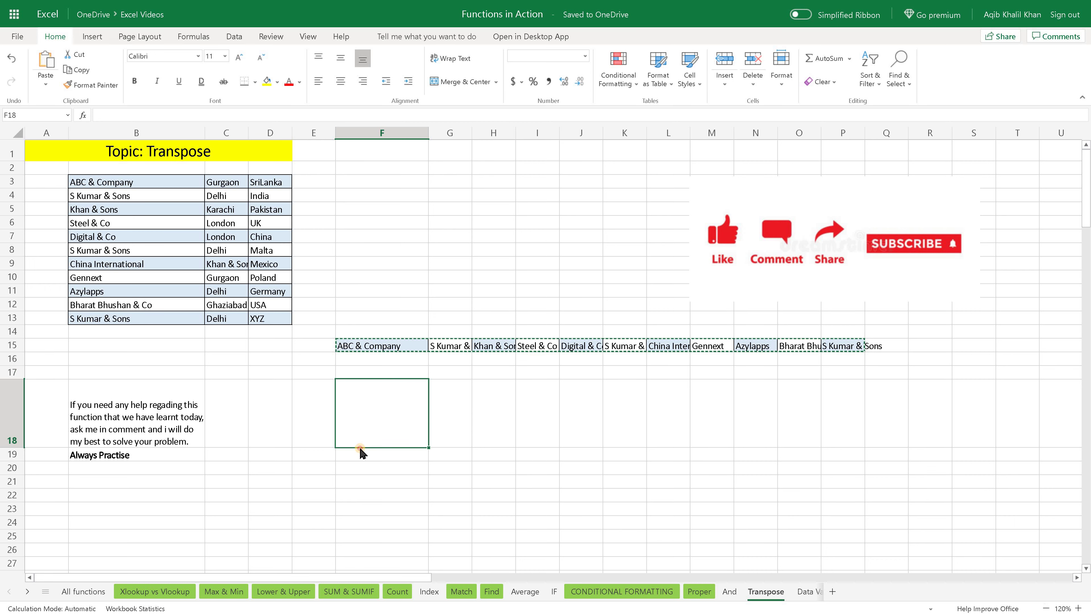
click(606, 472)
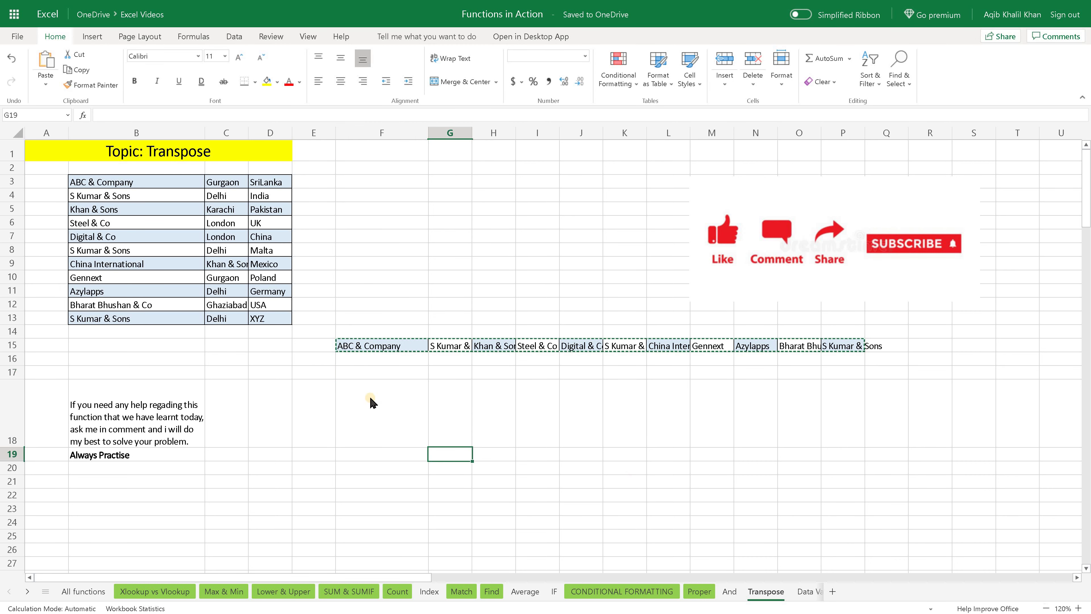
click(369, 375)
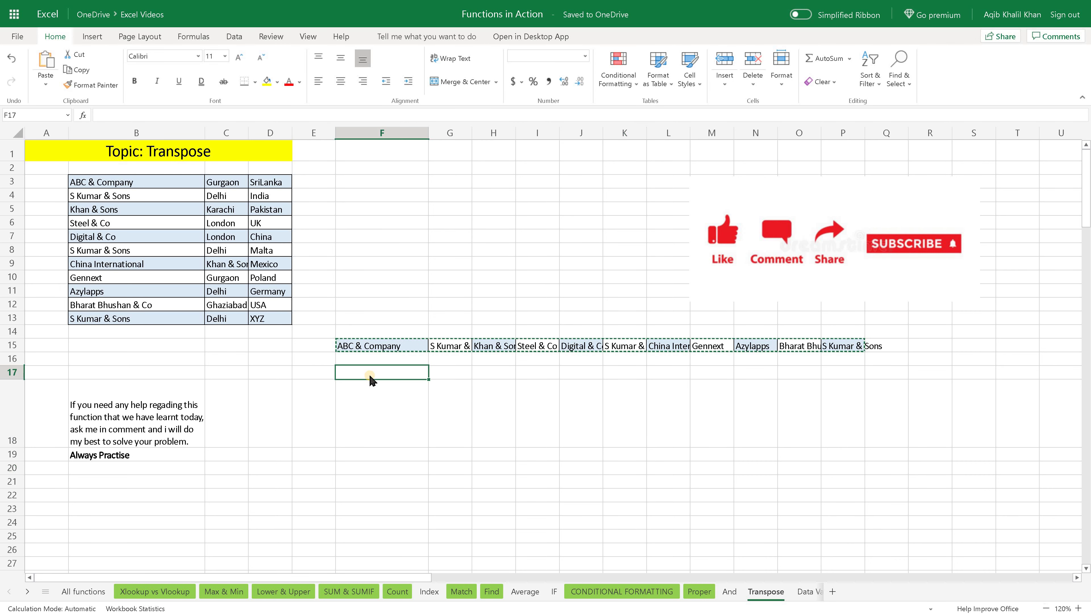
click(46, 86)
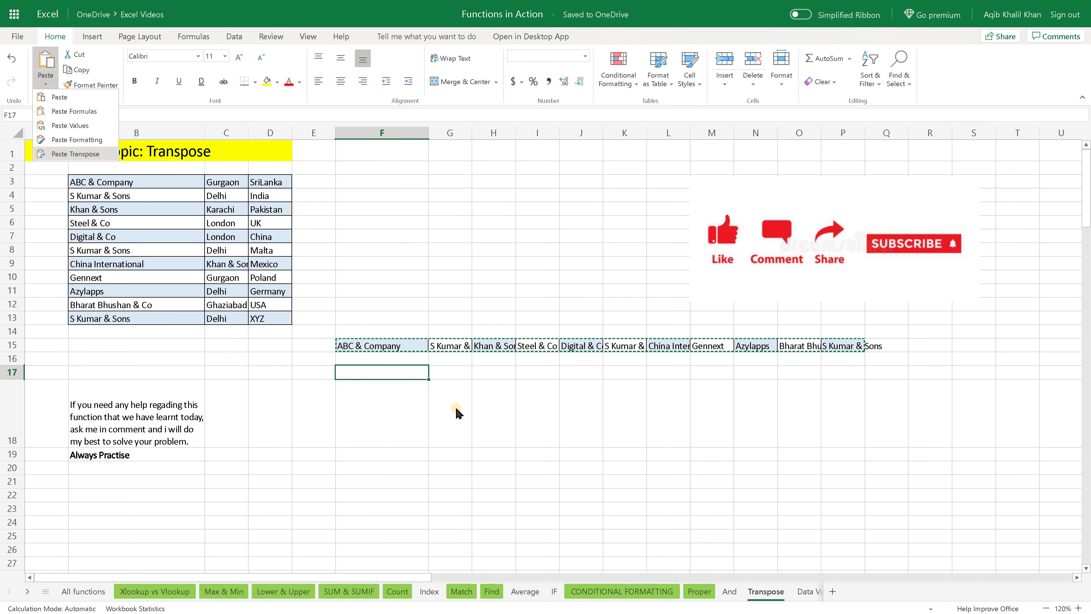
click(94, 154)
scroll(432, 427, down, 3)
scroll(436, 428, up, 2)
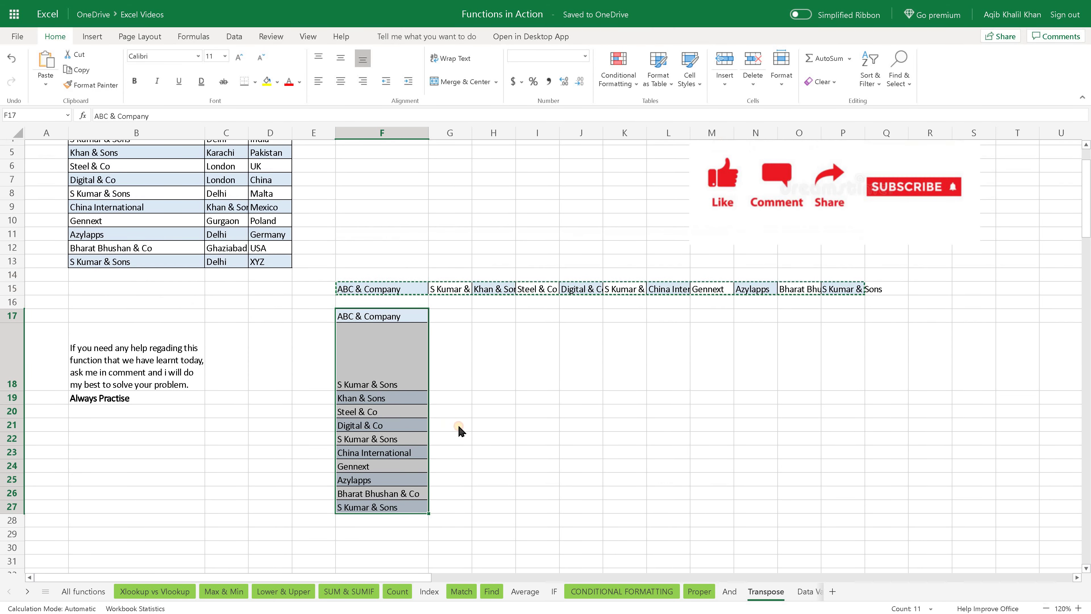
click(456, 427)
scroll(420, 403, up, 2)
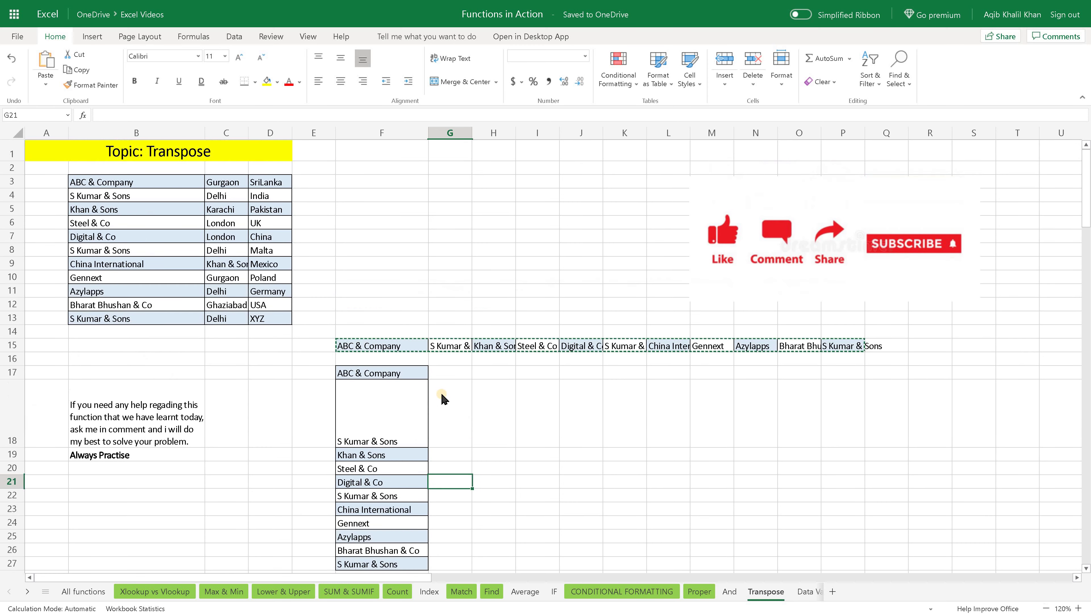
key(Escape)
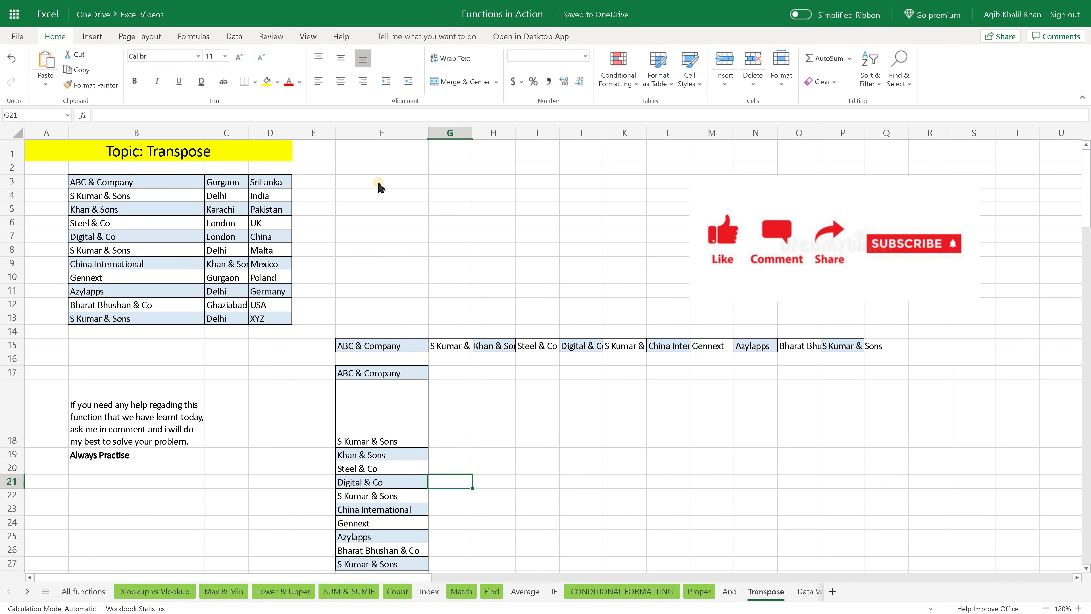
- Enter the numbers 1, 2, 3, 4, 5 and 6 into cells F3 through F8
click(378, 182)
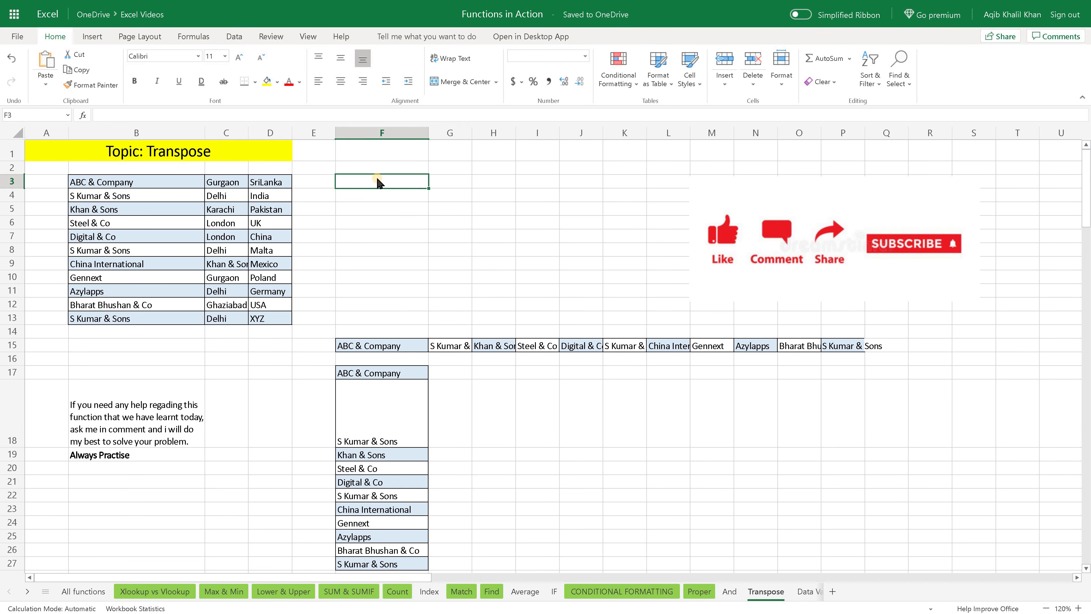
text(1)
key(Return)
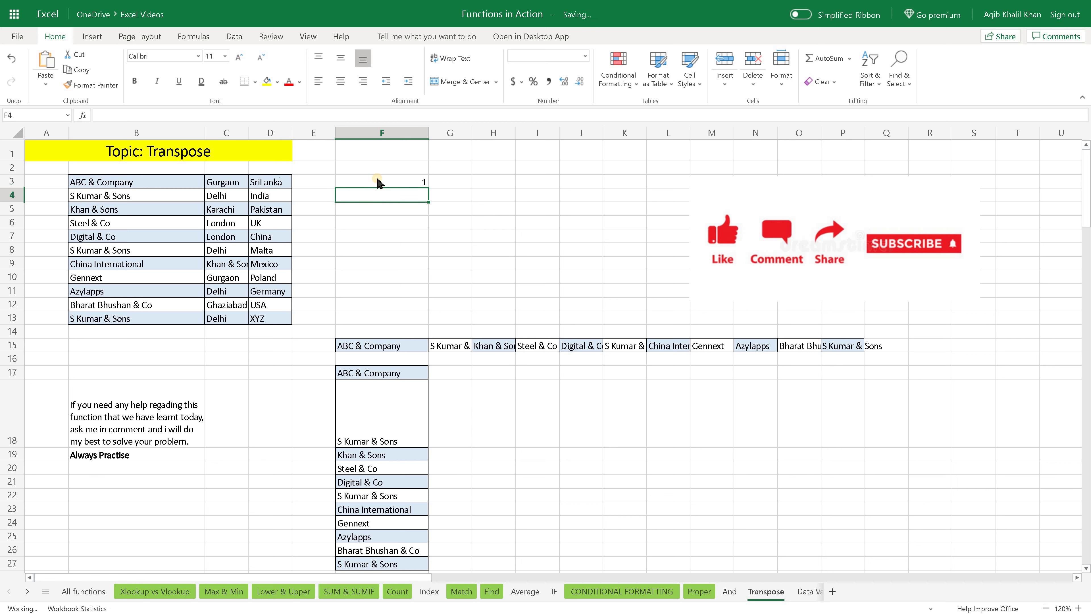
text(2)
key(Return)
text(3)
key(Return)
text(4)
key(Return)
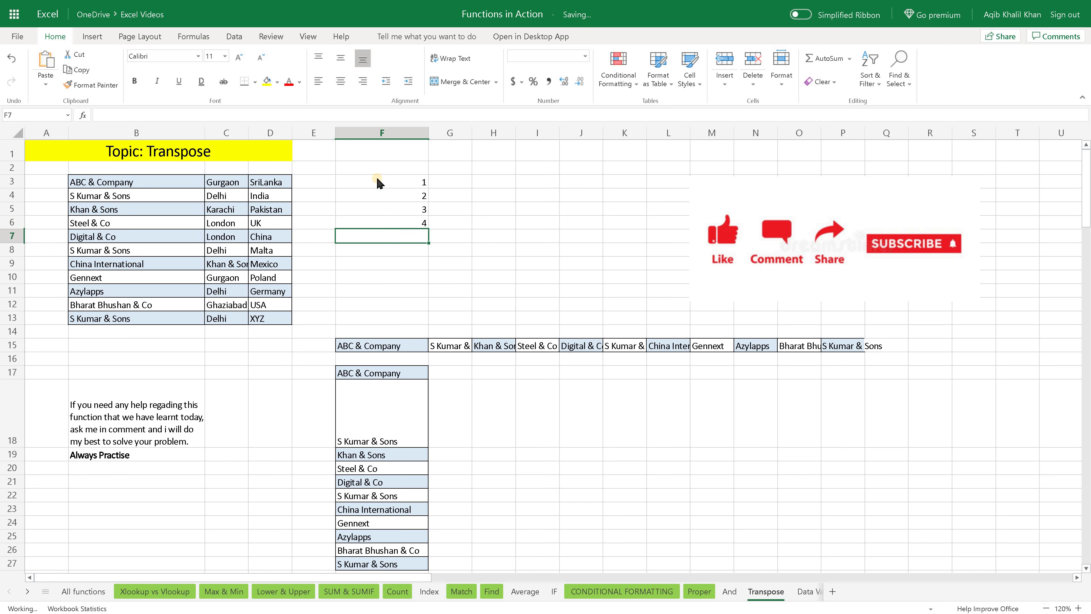
text(5)
key(Return)
text(6)
key(Return)
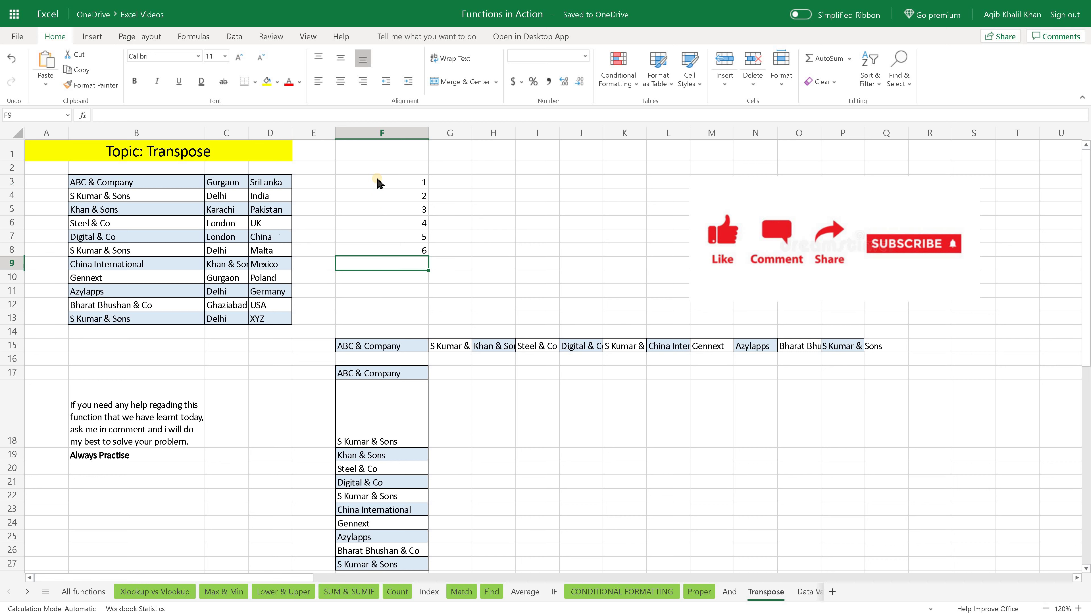
- Copy the numbers 1–6 in F3:F8 and paste them transposed across F10:K10
drag(378, 182, 382, 254)
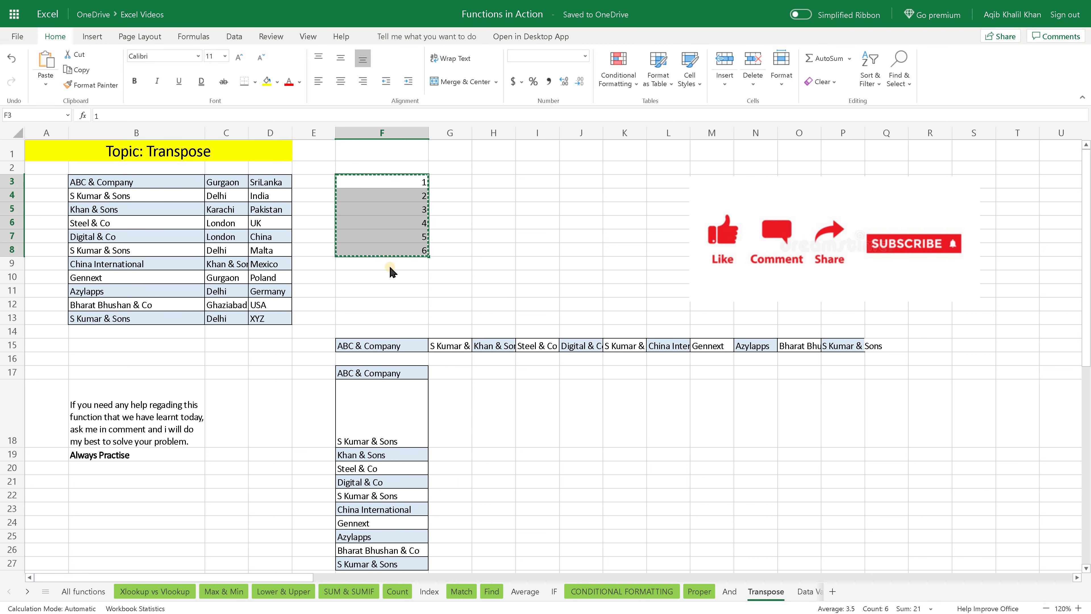
key(ctrl+c)
click(385, 277)
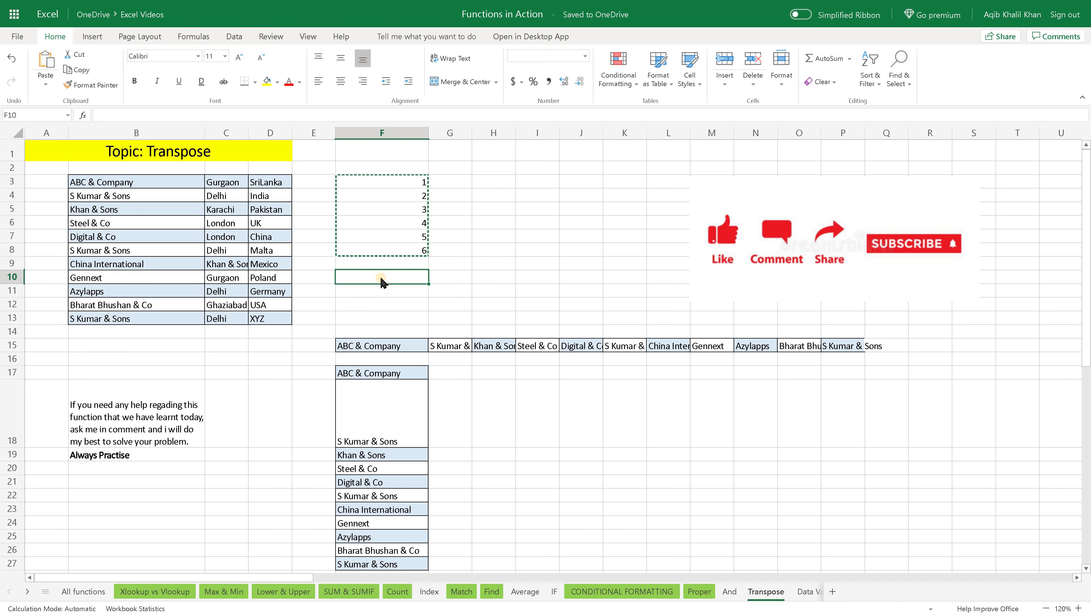
click(45, 80)
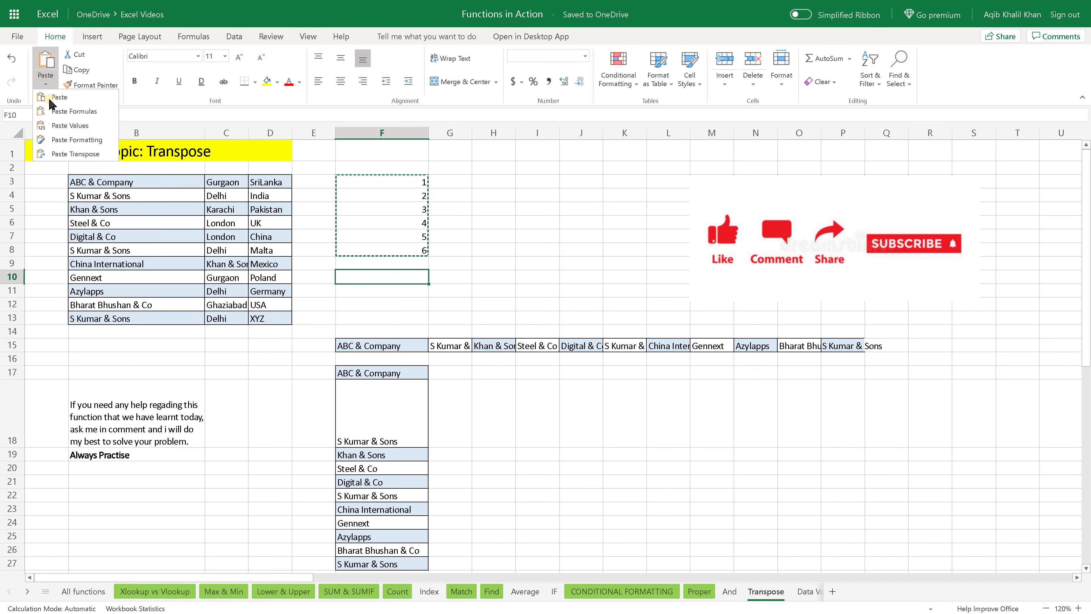
click(110, 156)
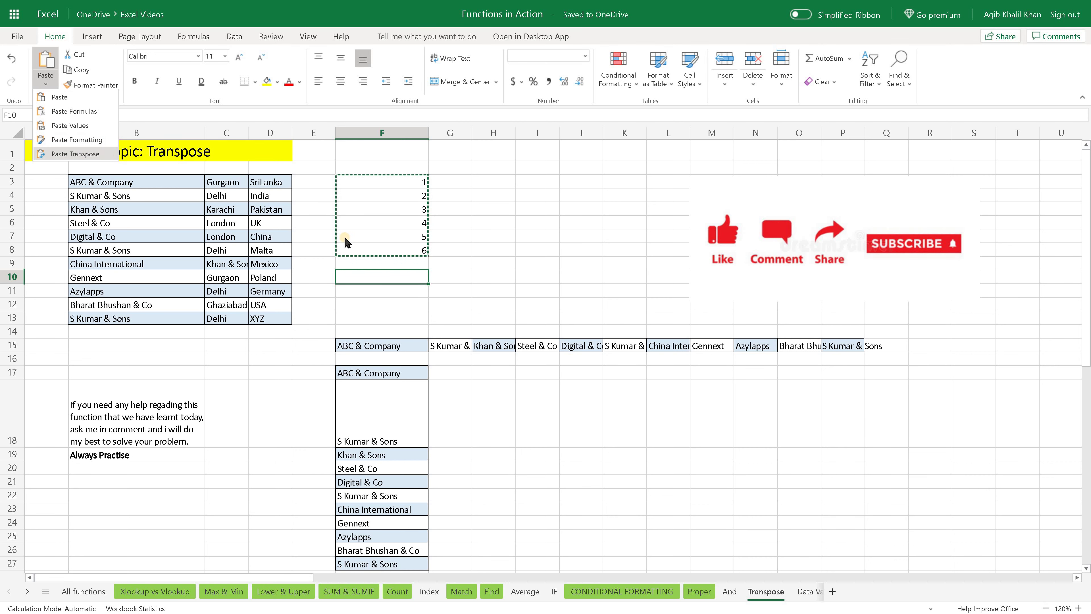
click(471, 296)
key(Escape)
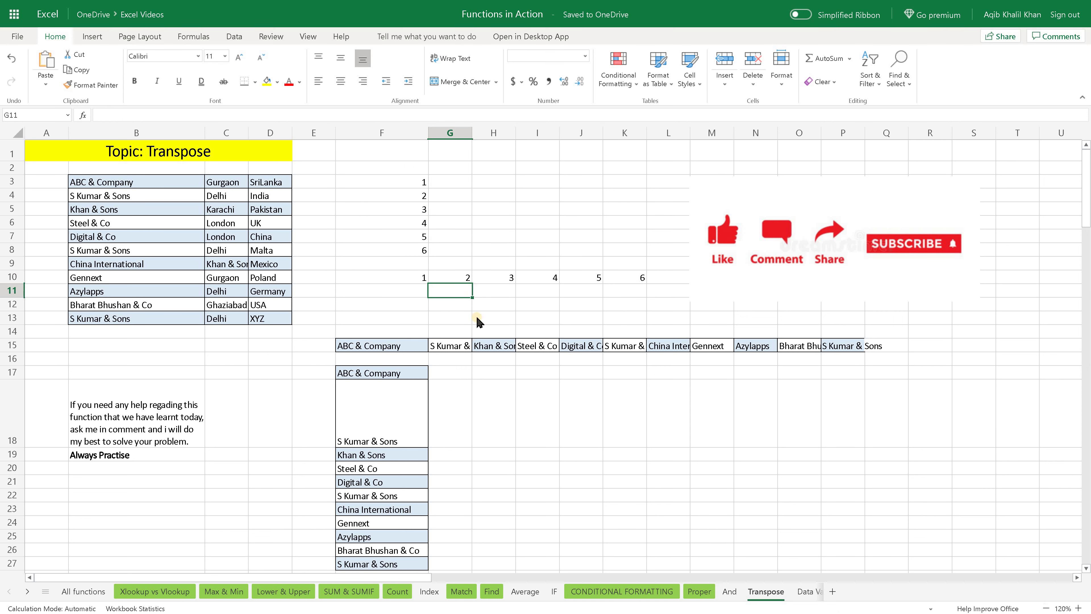